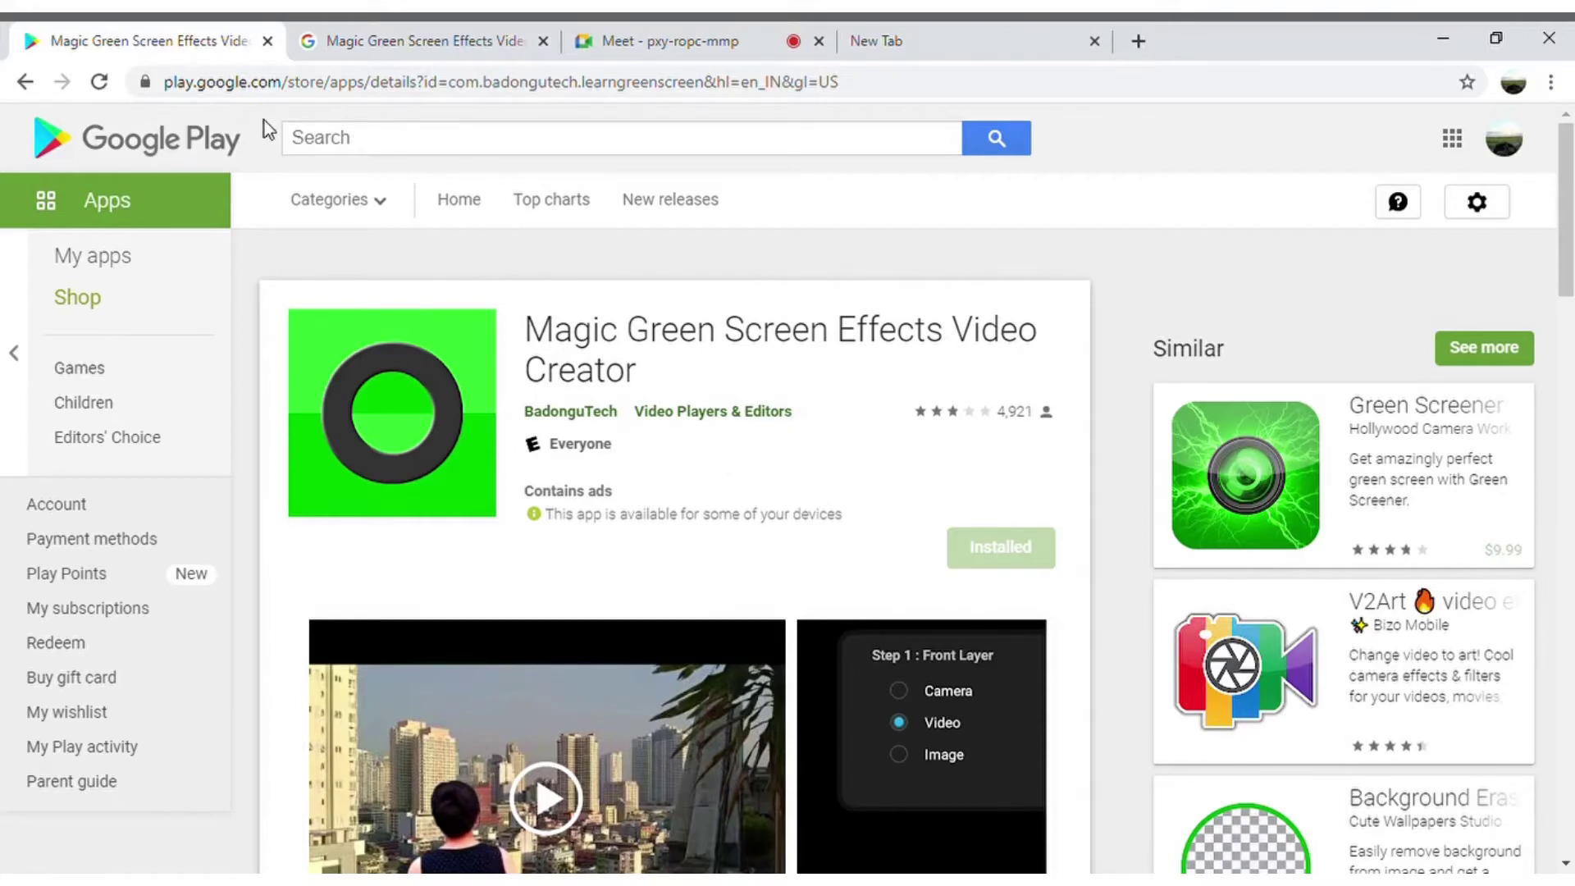
- Search Google Play for 'tiny green' and open the Magic Green Screen Effects Video Creator page
click(383, 144)
text(tin)
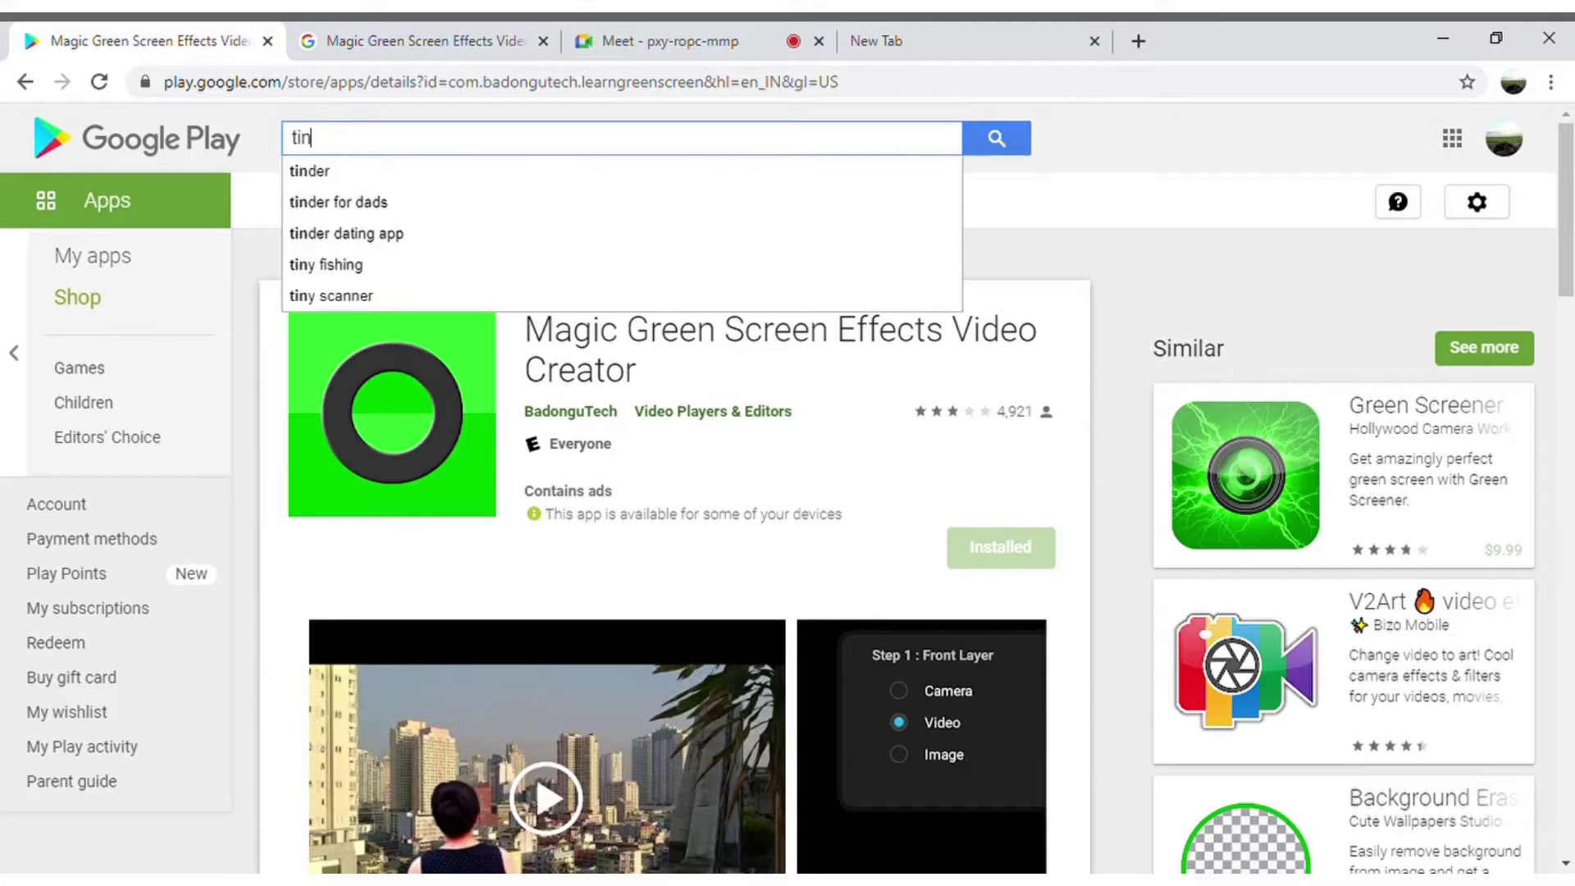
text(y green)
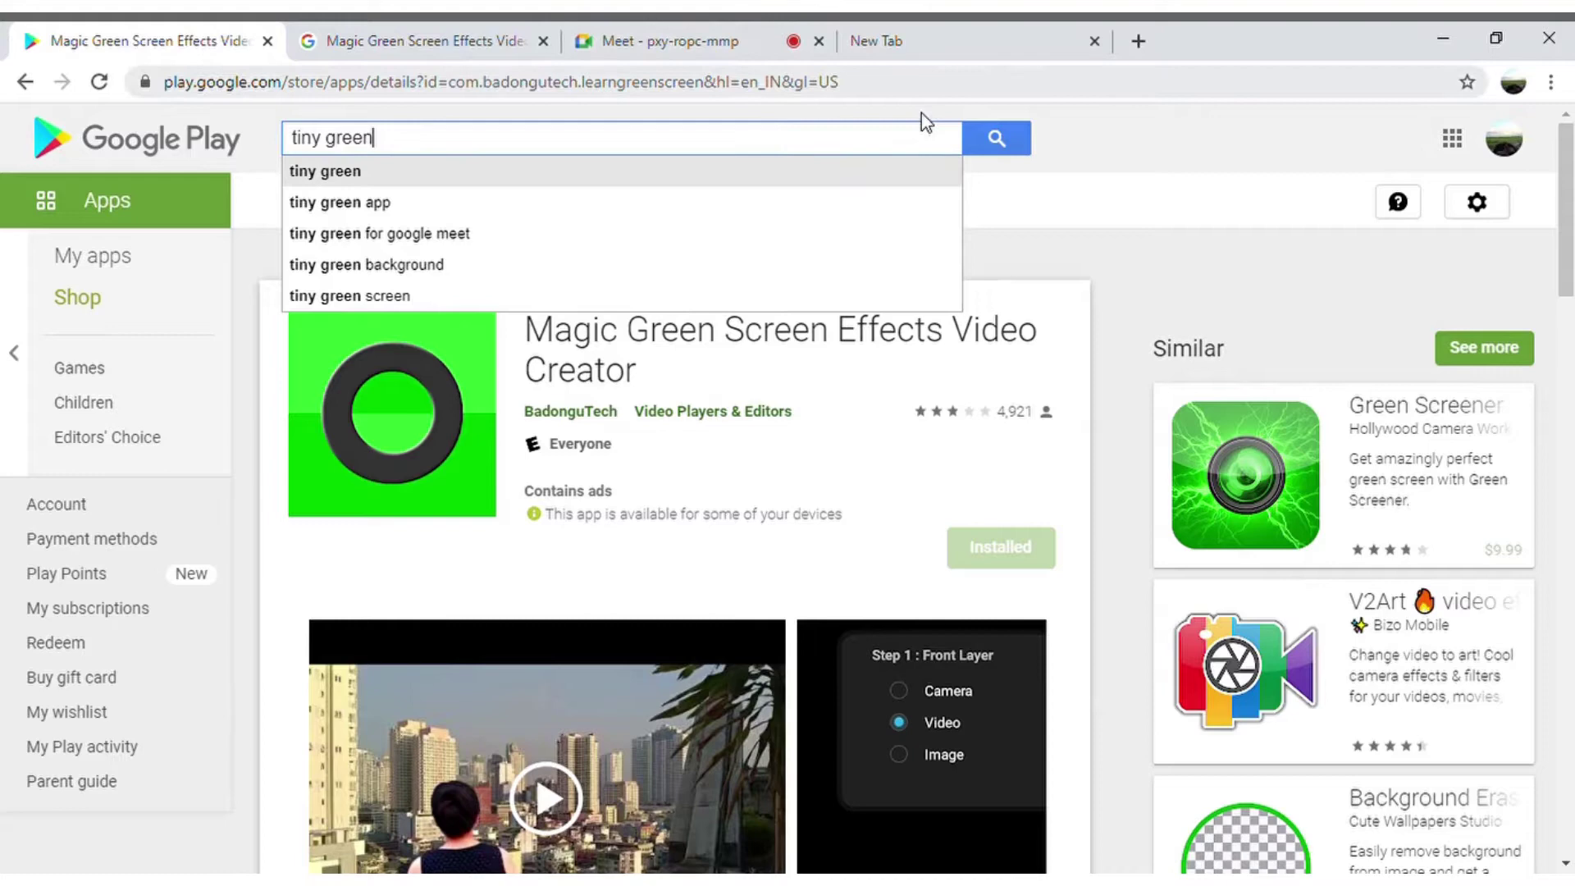
click(991, 131)
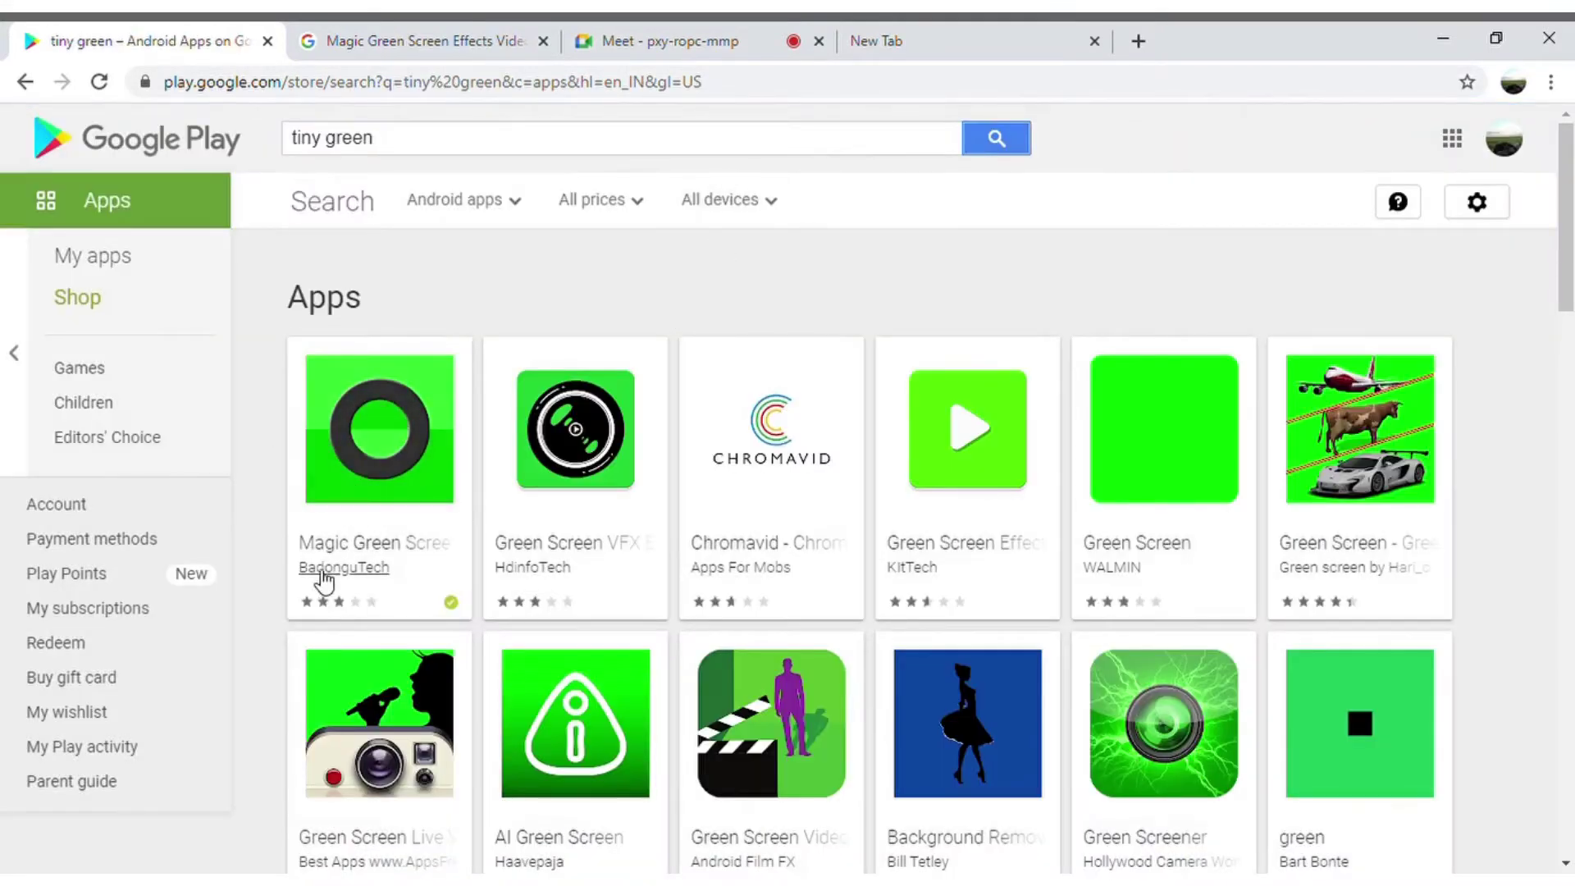
click(367, 465)
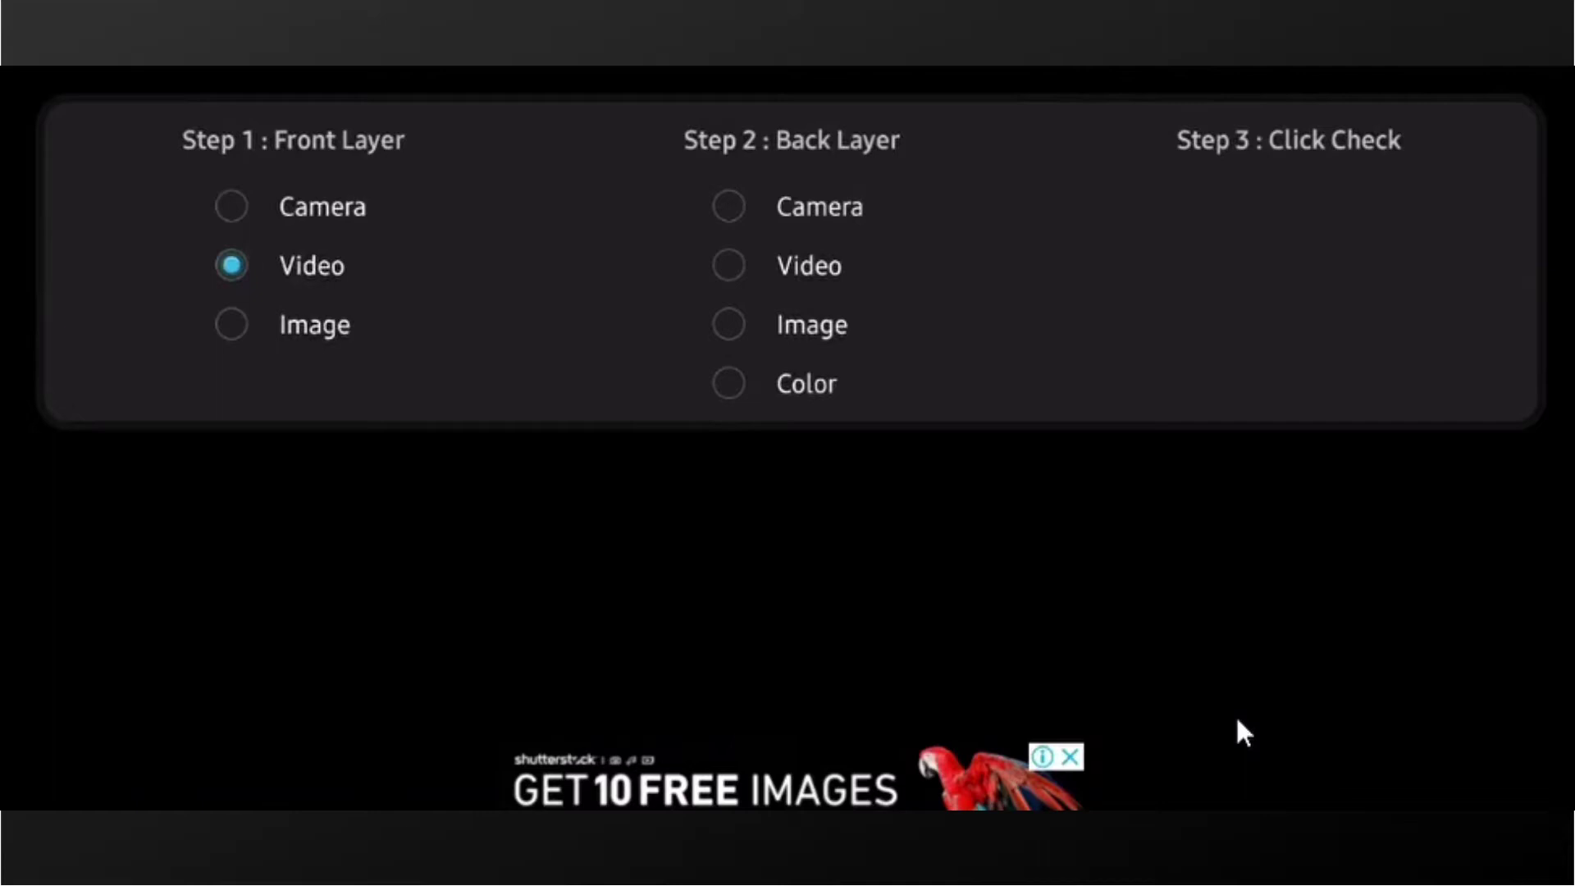
- Scroll down through the Recent files grid to locate the video clips
scroll(1237, 718, down, 5)
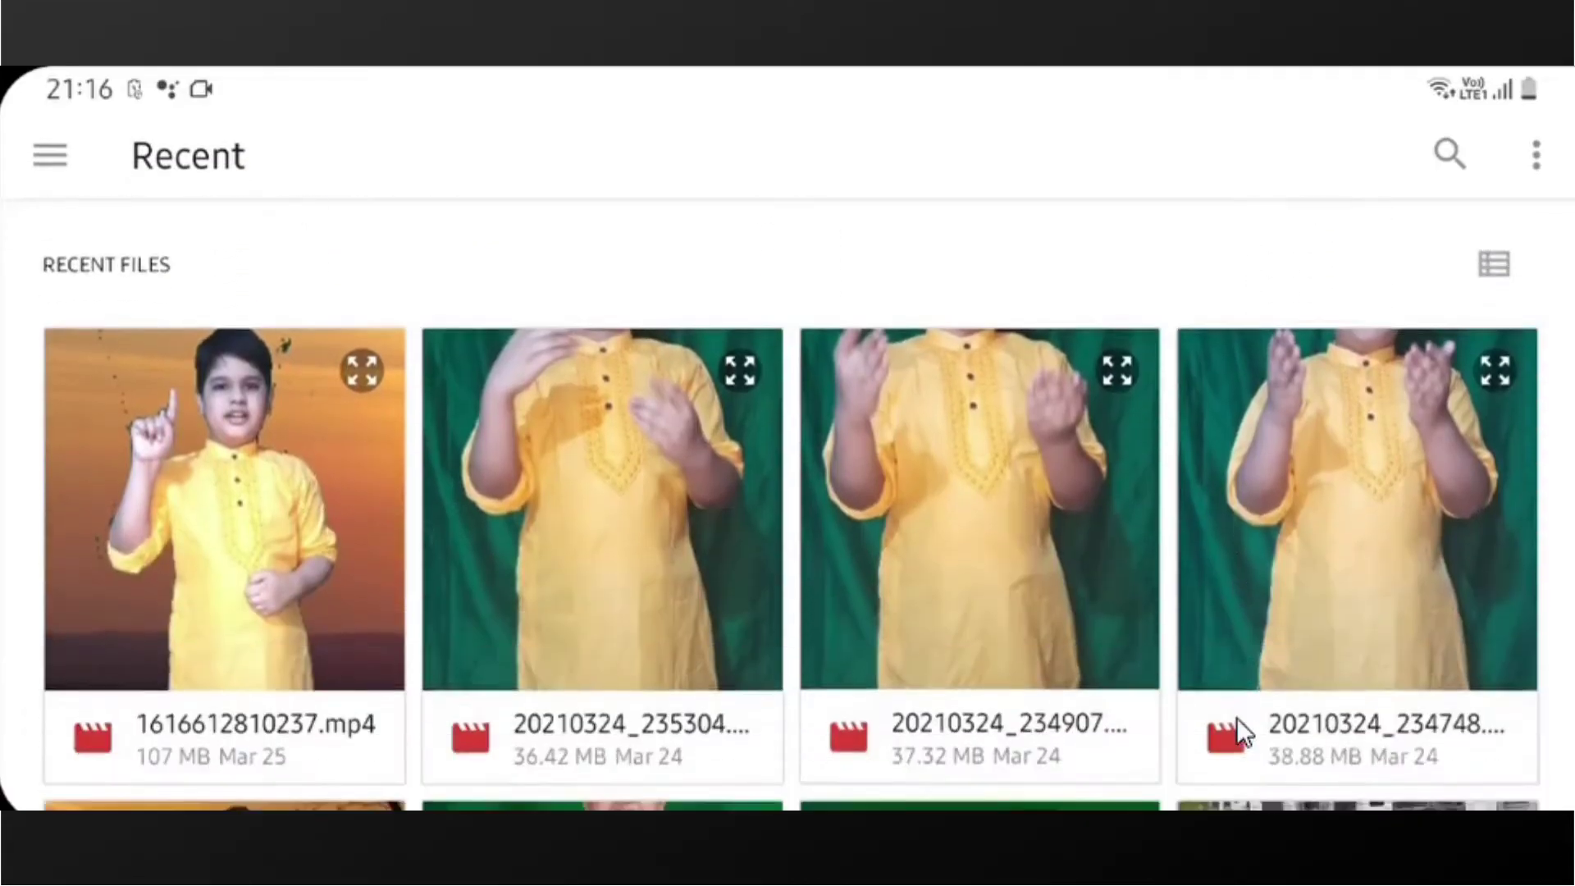
scroll(1237, 717, down, 5)
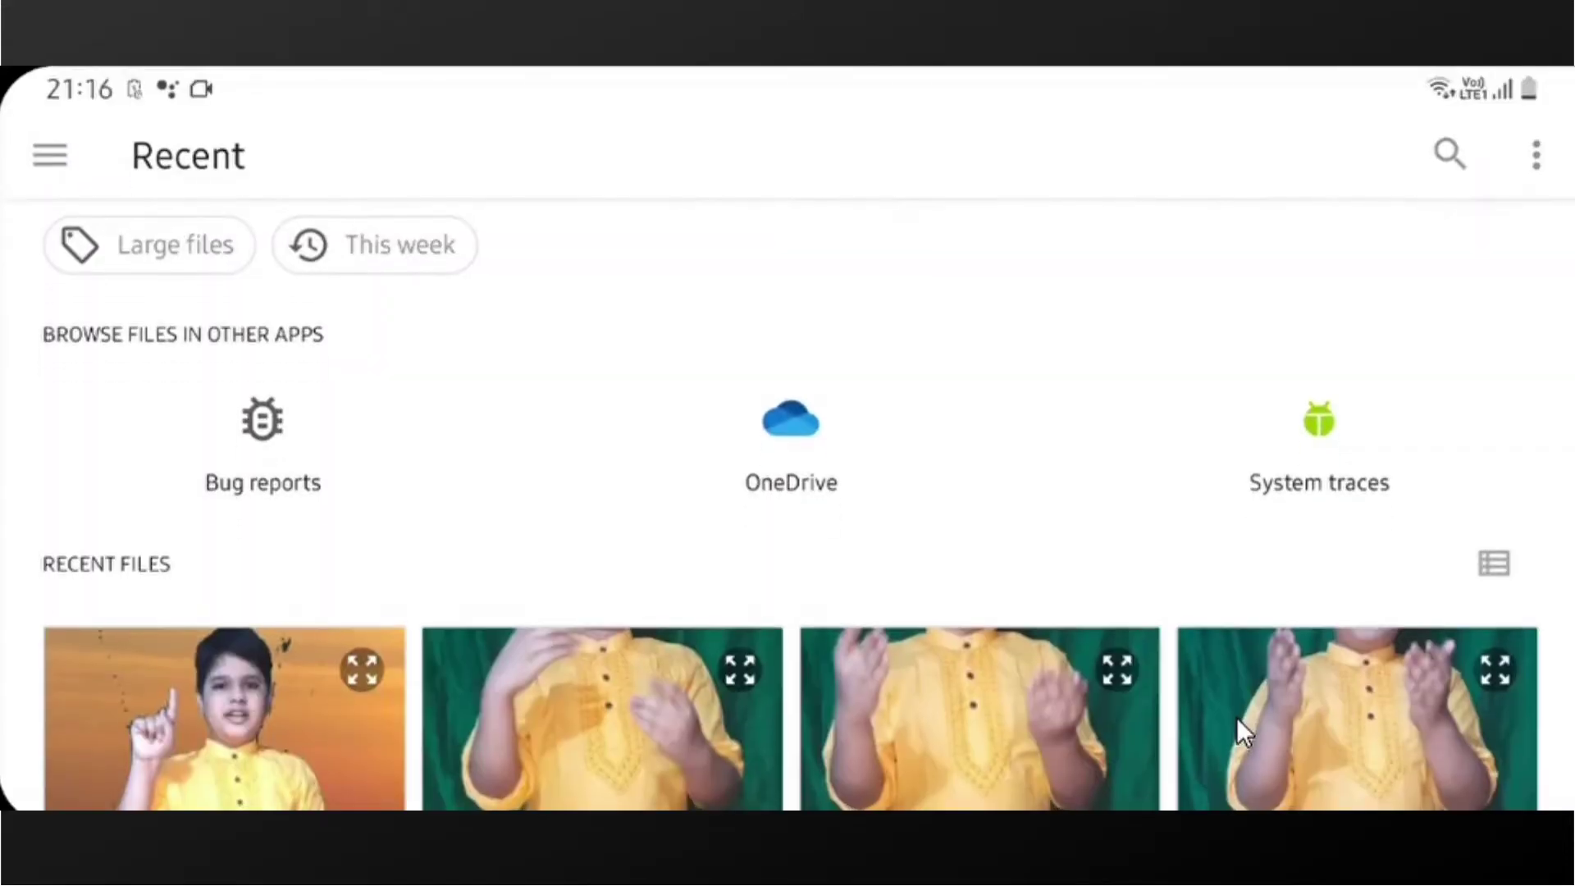
scroll(1237, 717, down, 5)
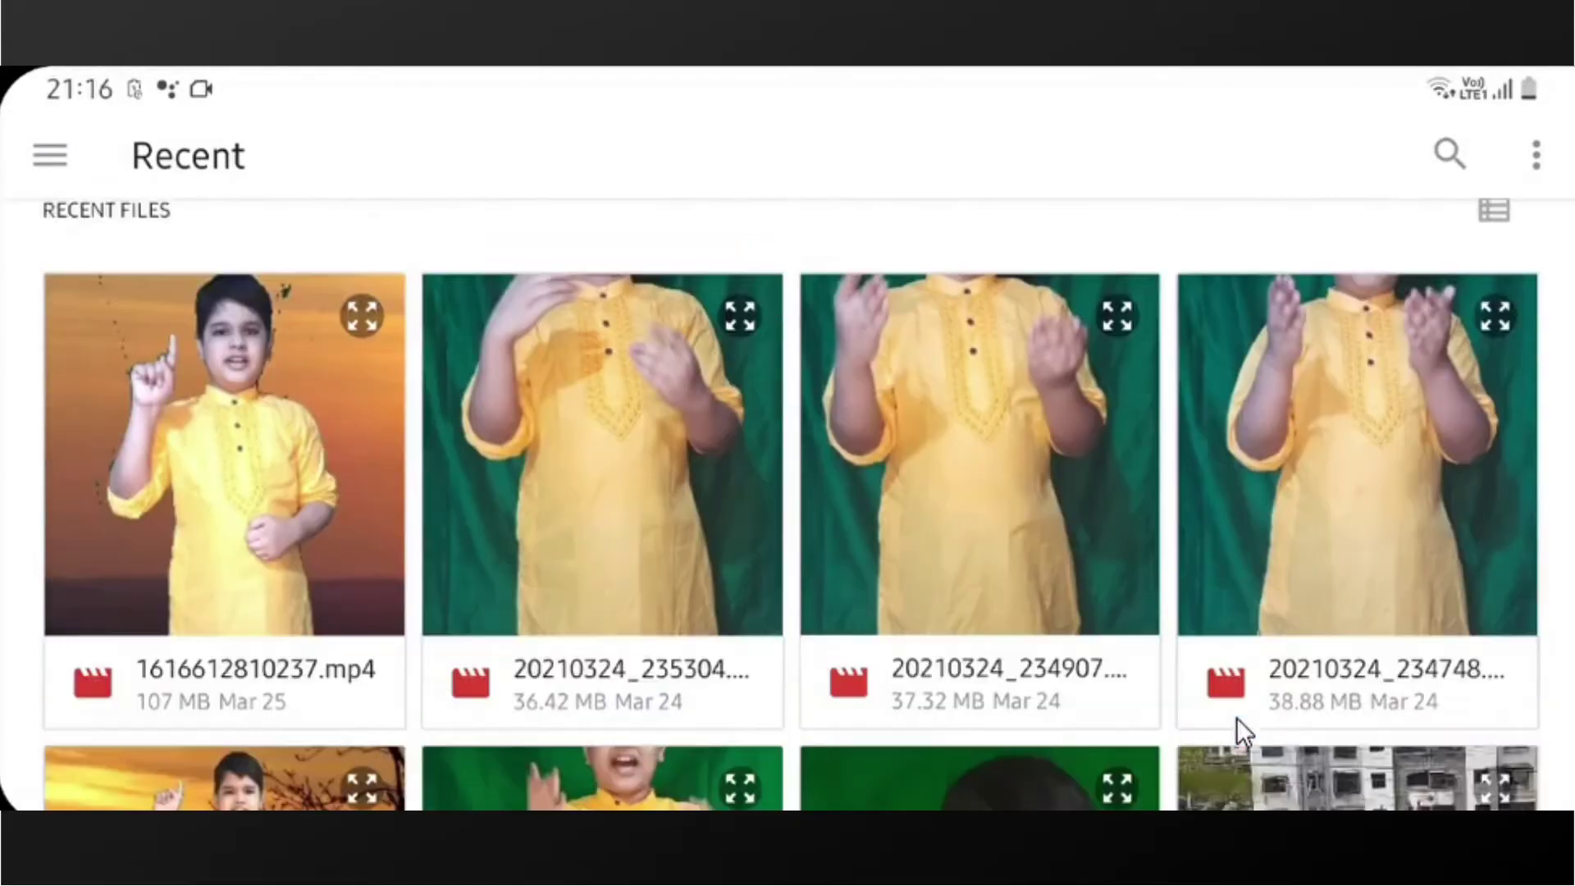
scroll(1237, 717, down, 8)
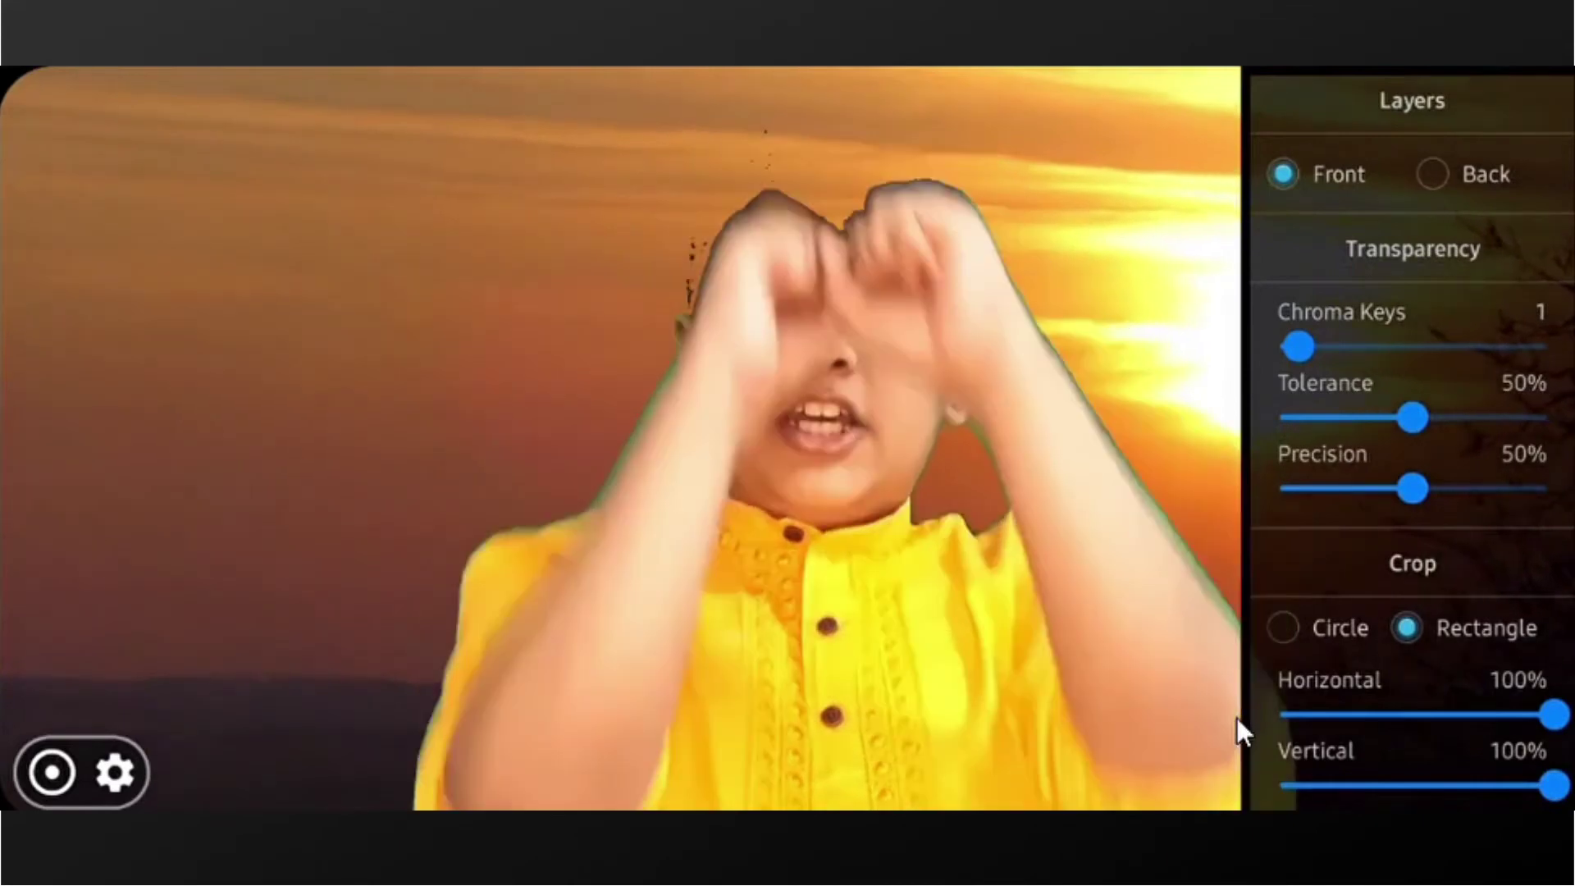
- Nudge the chroma key Precision slider with the arrow keys up to 100%
key(Left)
key(Left)
key(Left)
key(Right)
key(Right)
key(Right)
key(Right)
key(Right)
key(Right)
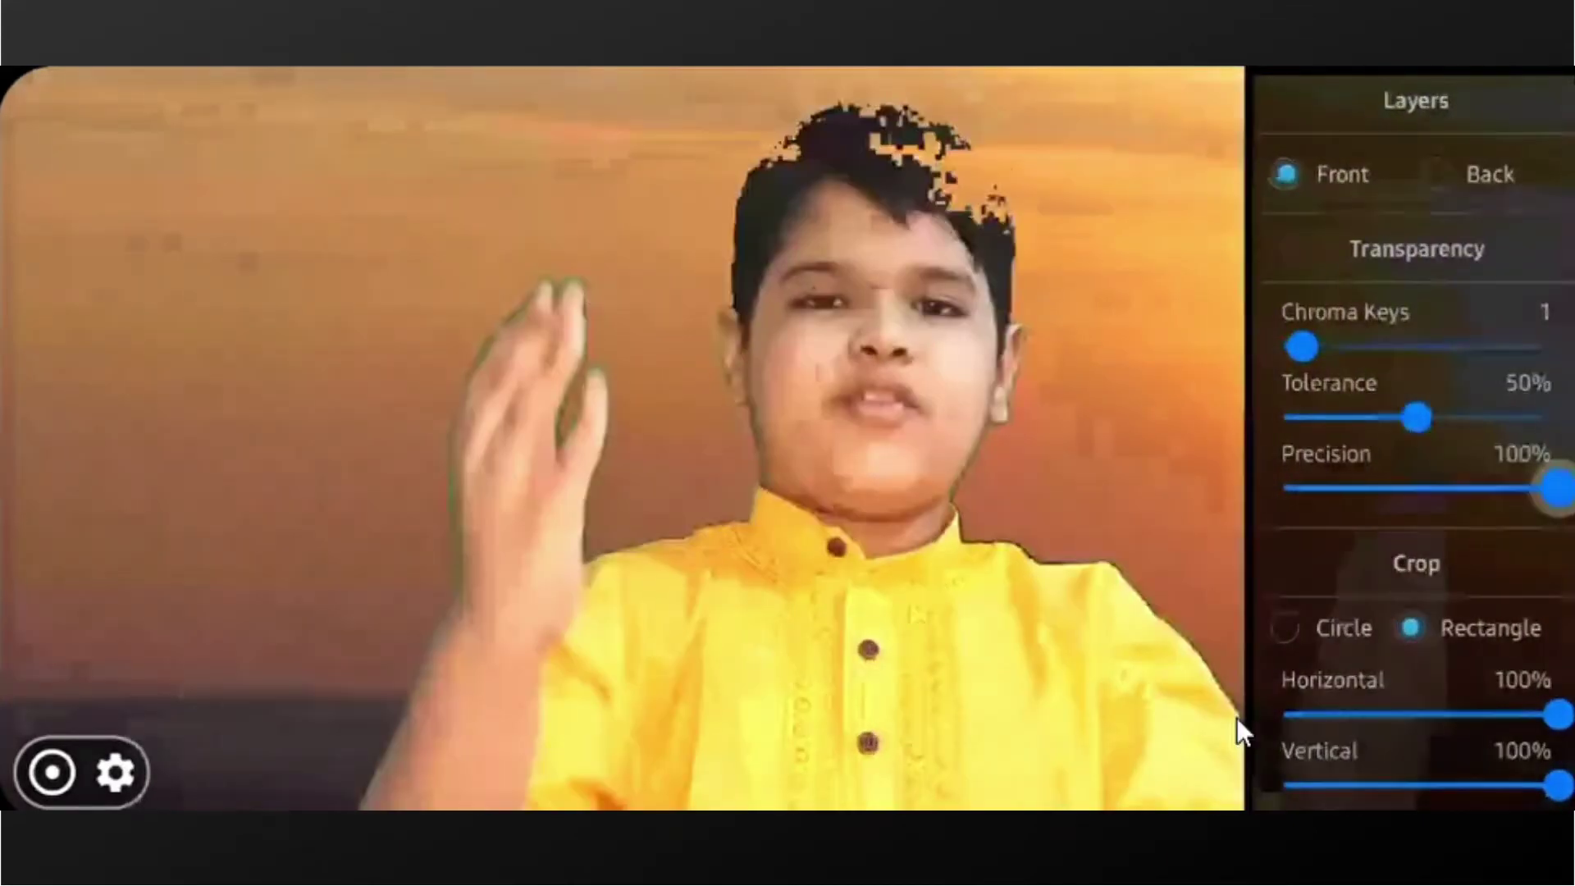